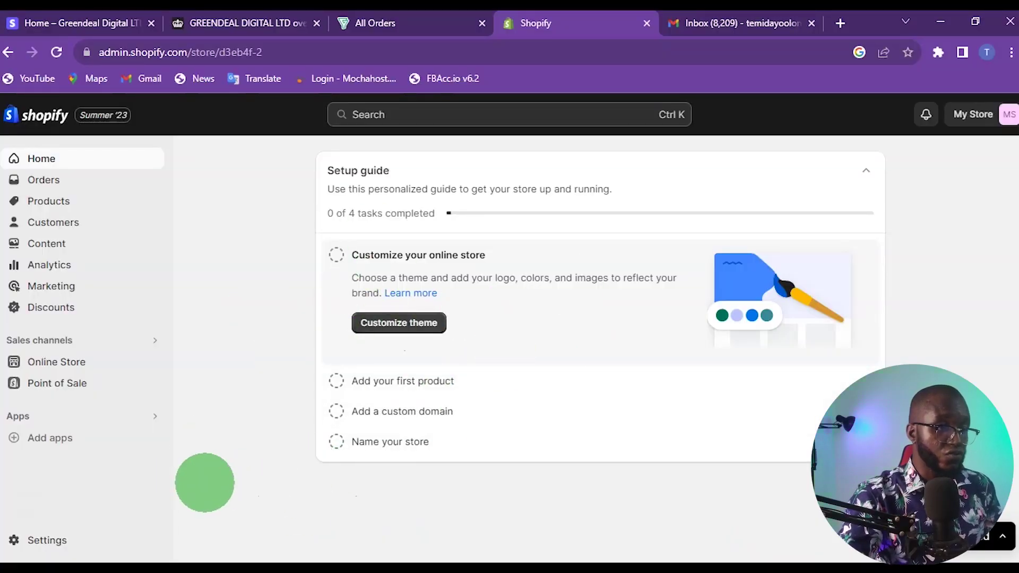
# Glance at the Payments settings, then return to Store details (billing address Nigeria)
pyautogui.click(61, 540)
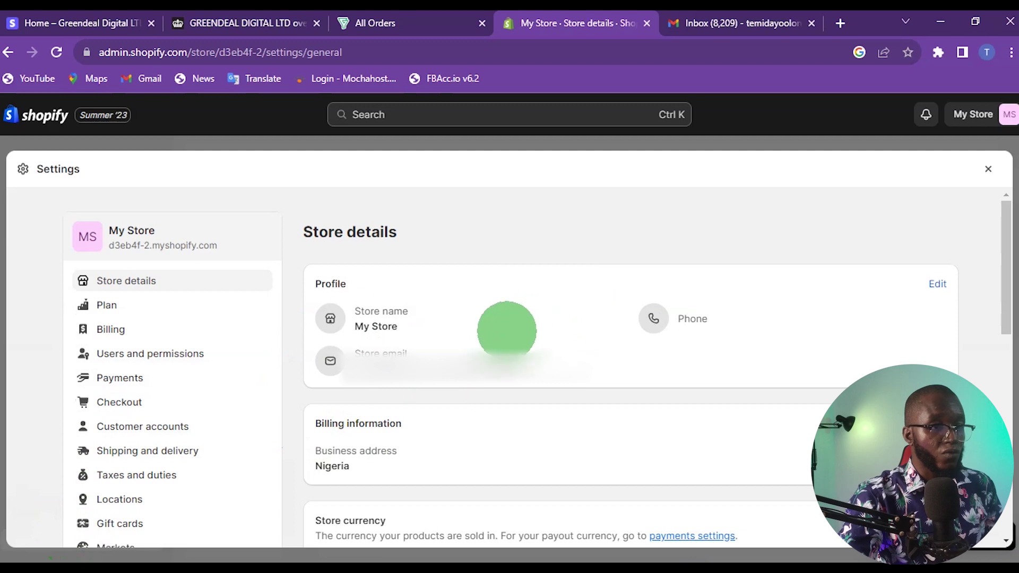
pyautogui.click(157, 377)
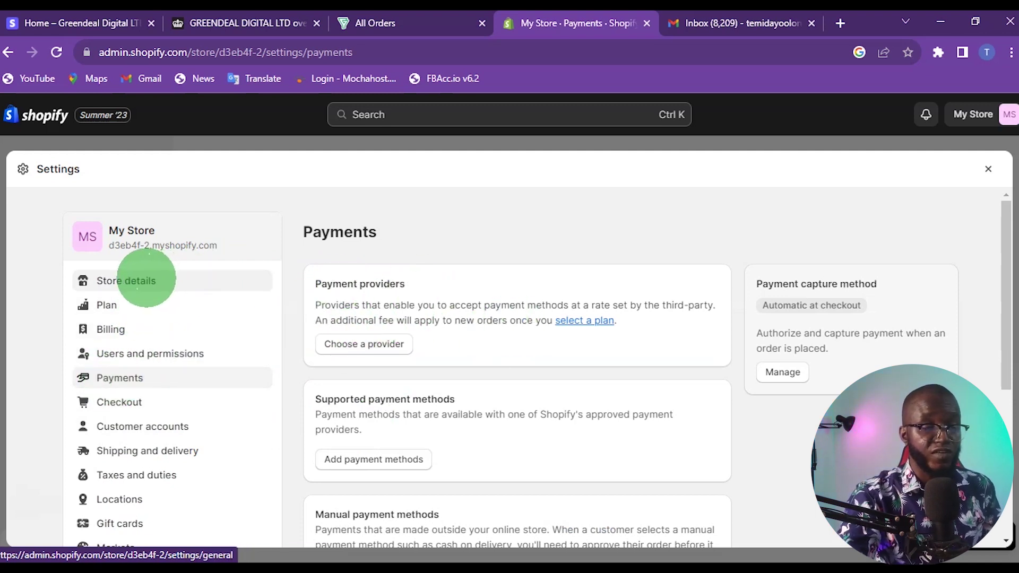
pyautogui.click(146, 278)
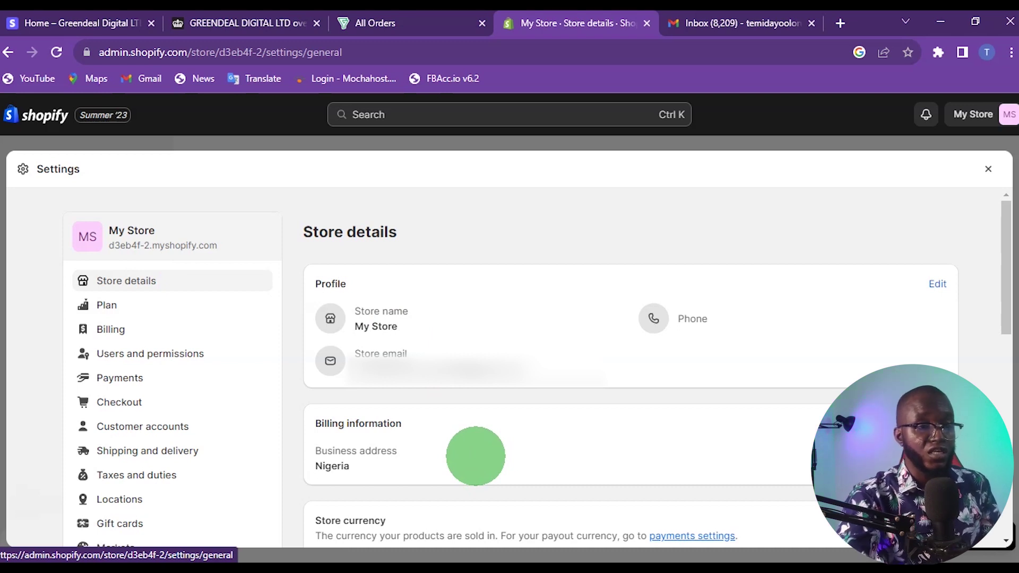
# Go from Store details to Payments and browse the third-party providers such as Bogus Gateway and Airwallex
pyautogui.scroll(-2, 637, 404)
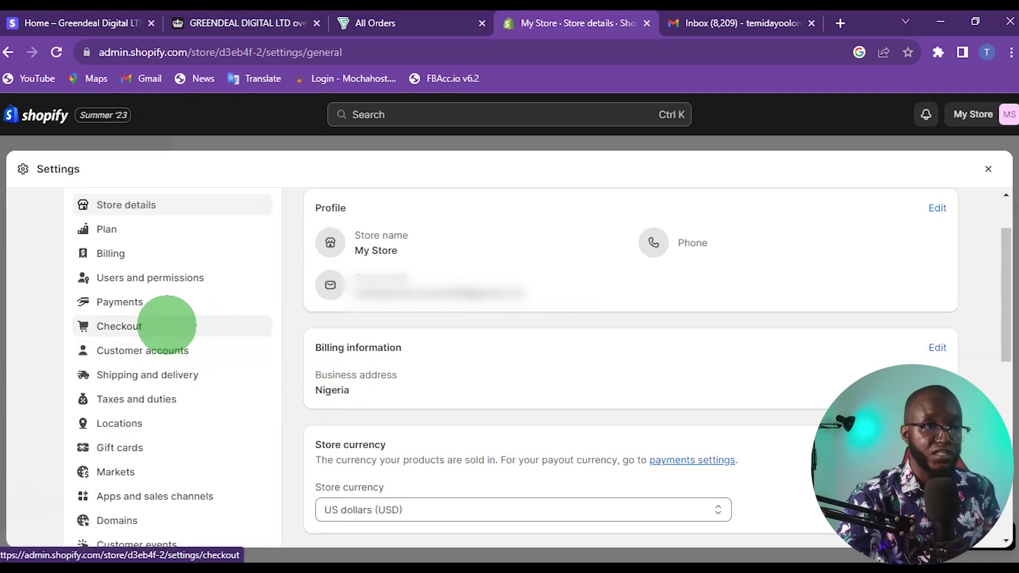
pyautogui.click(137, 305)
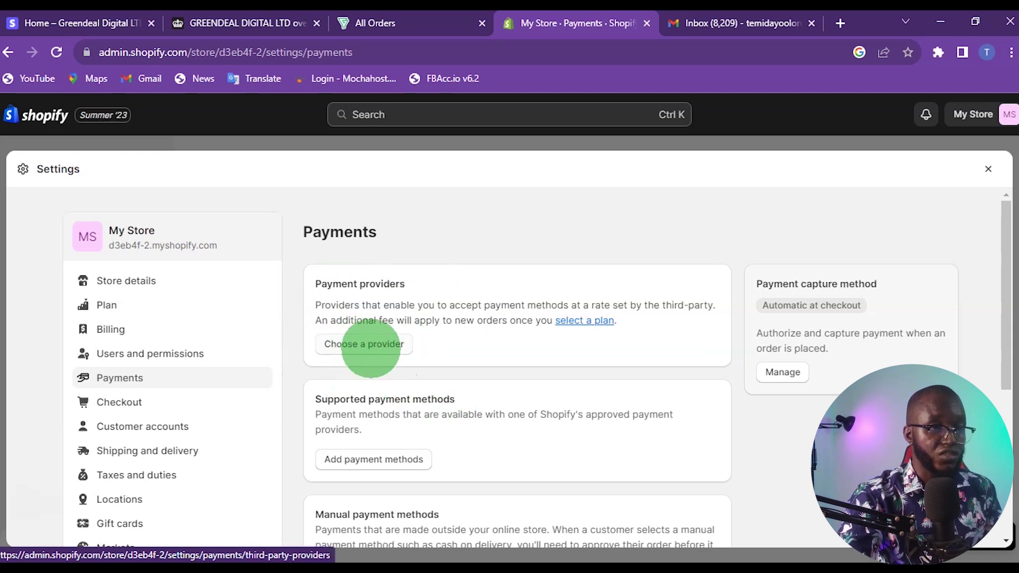
pyautogui.click(366, 346)
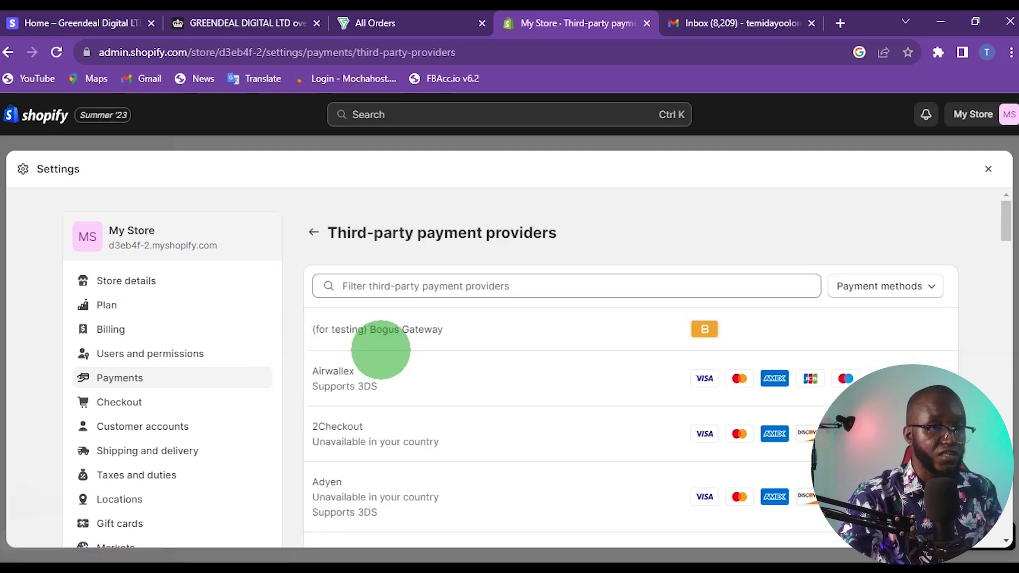
# Filter the provider list with 'str' and pick Stripe
pyautogui.click(443, 285)
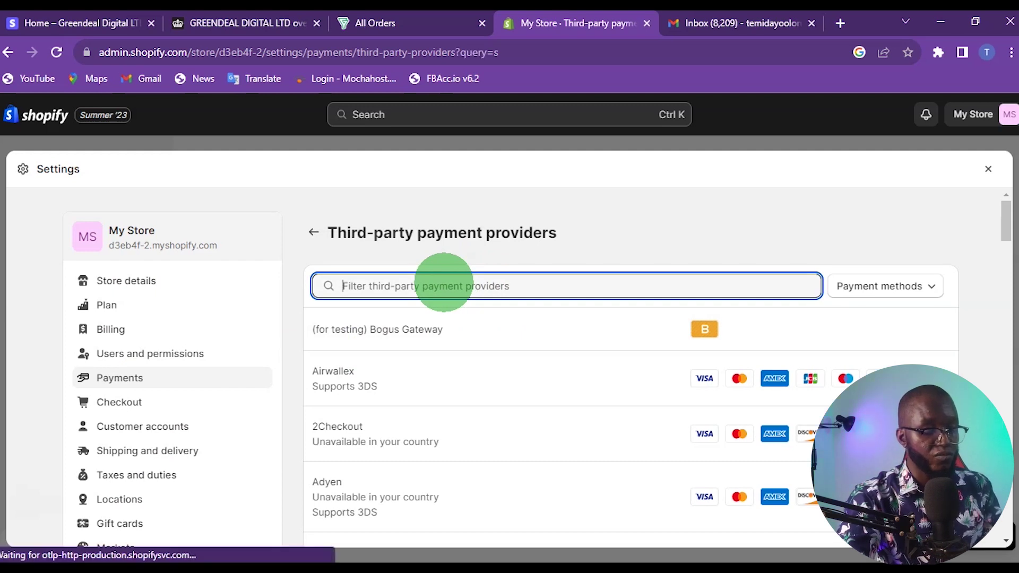
pyautogui.write('str')
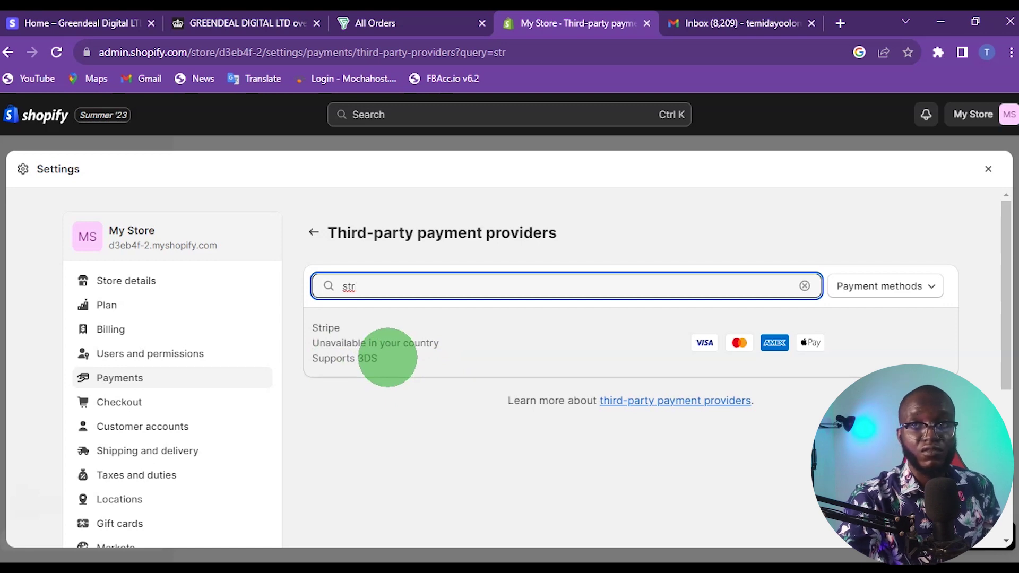
pyautogui.click(393, 340)
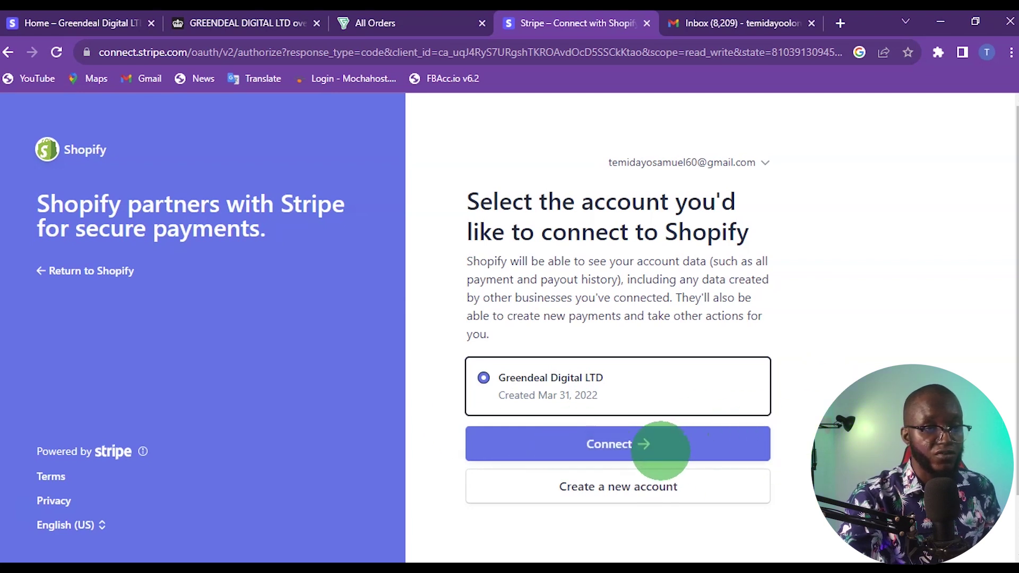
# Authorize linking the Greendeal Digital LTD Stripe account to Shopify
pyautogui.click(599, 449)
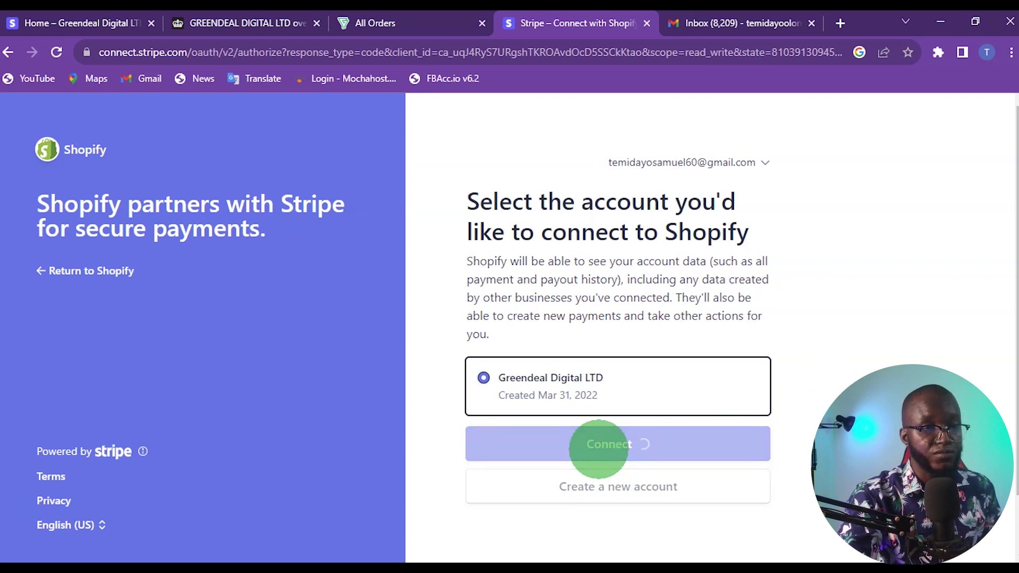